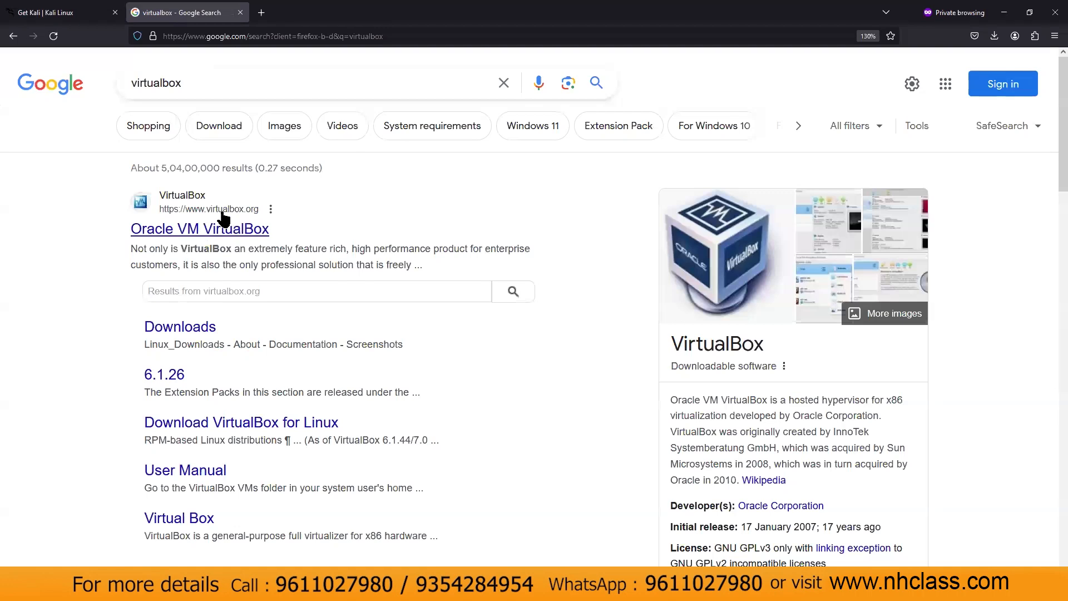
- Open the official VirtualBox site and download the VirtualBox 7.0.14 platform package for Windows hosts
click(191, 239)
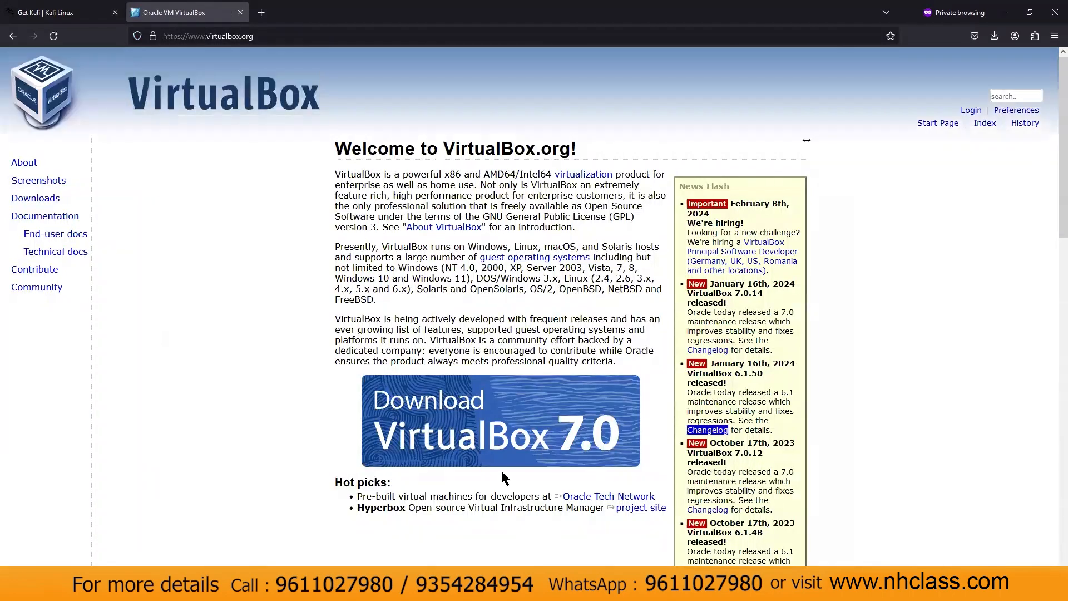
click(468, 428)
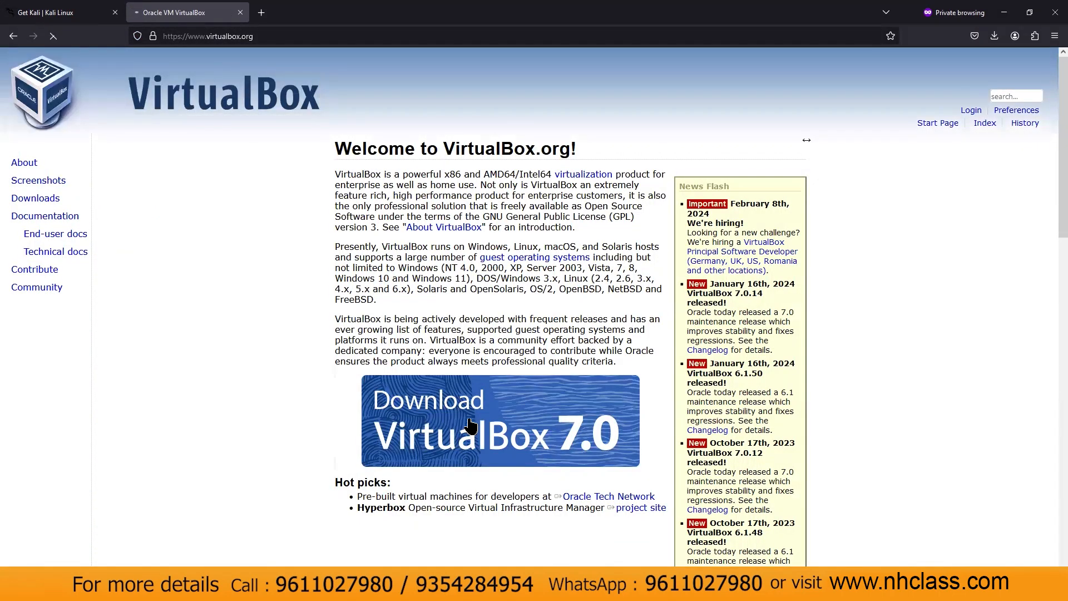
triple_click(395, 247)
double_click(392, 235)
click(409, 233)
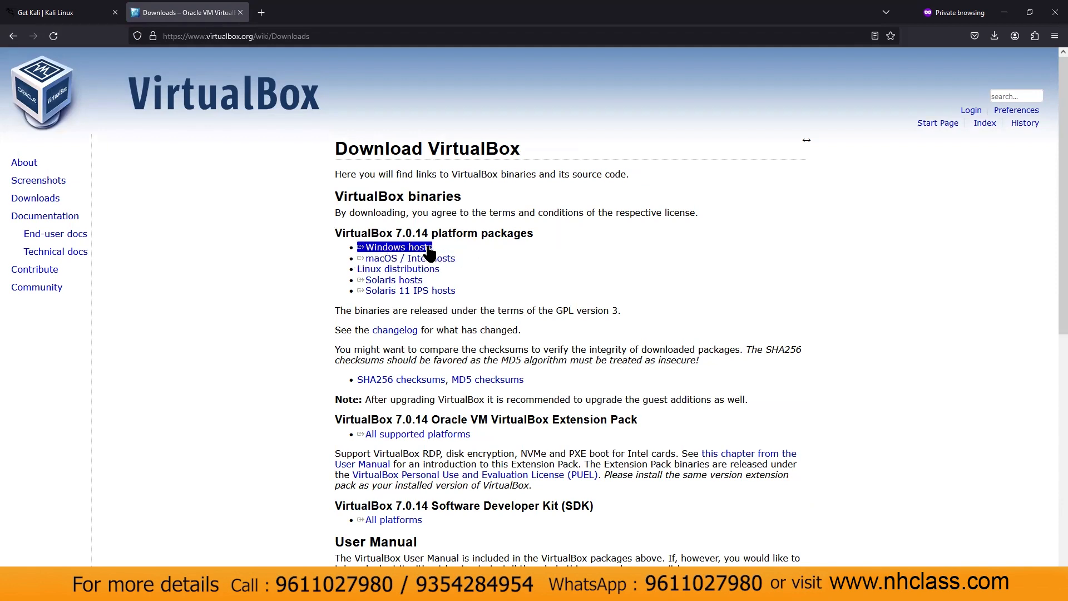
click(407, 249)
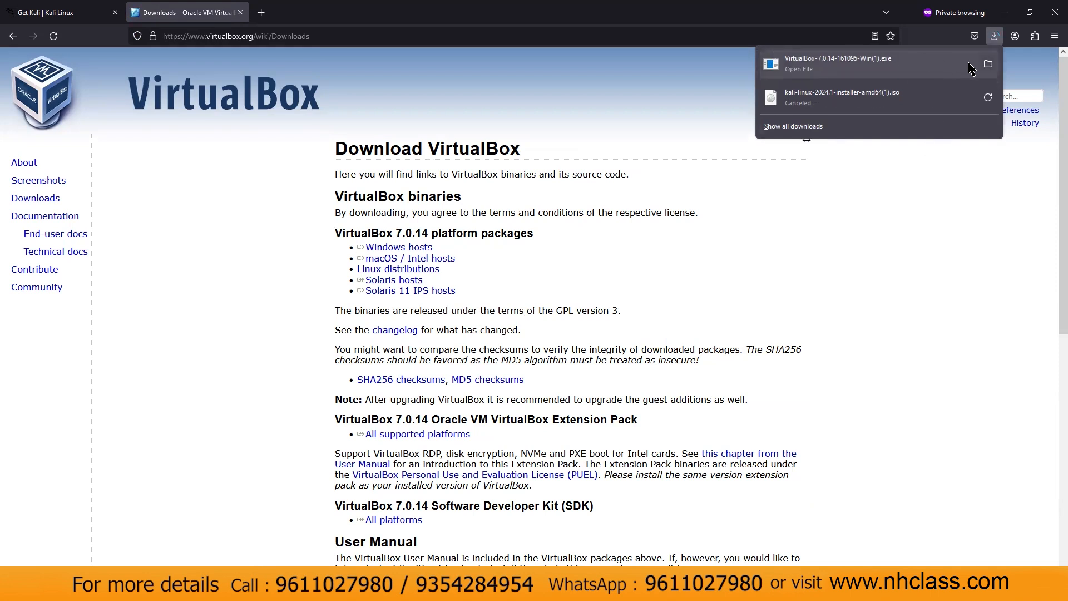
- Launch the installer VirtualBox-7.0.14-161095-Win.exe from the Downloads folder
click(911, 175)
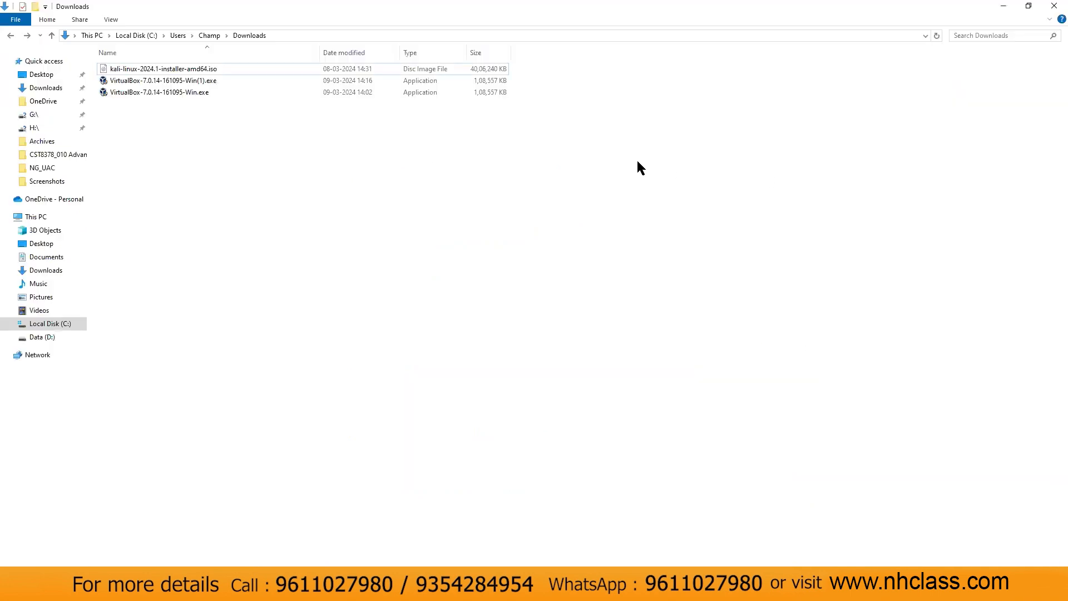
click(202, 80)
click(204, 93)
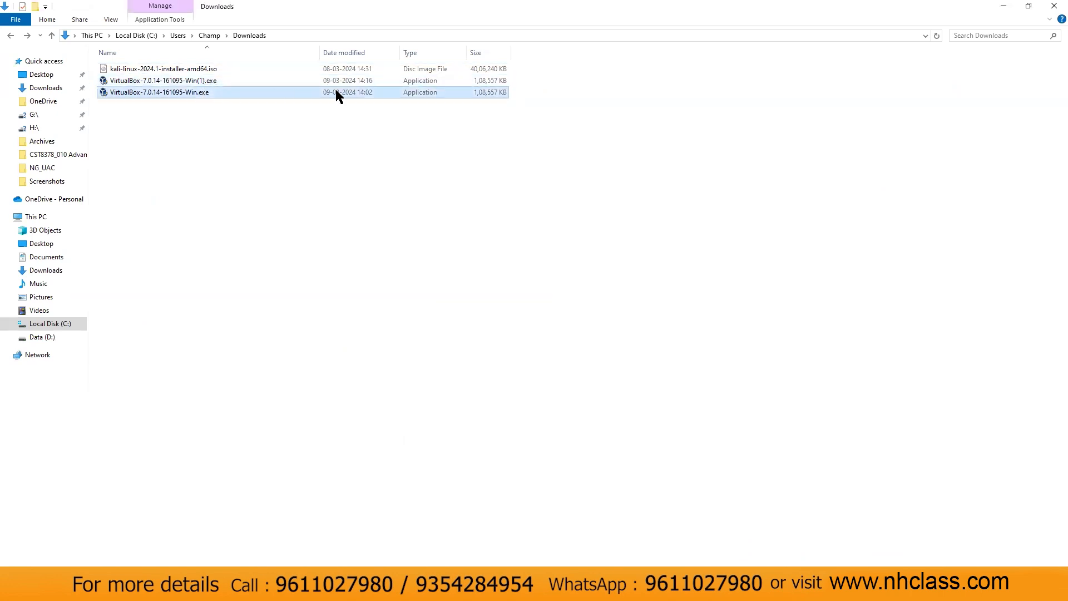
click(152, 78)
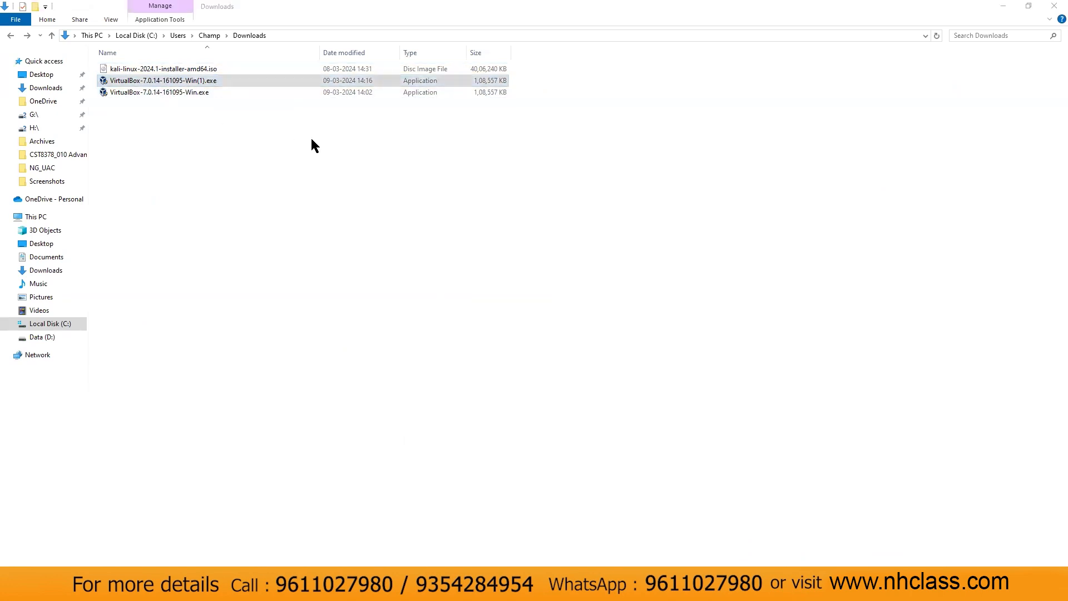
key(alt+Tab)
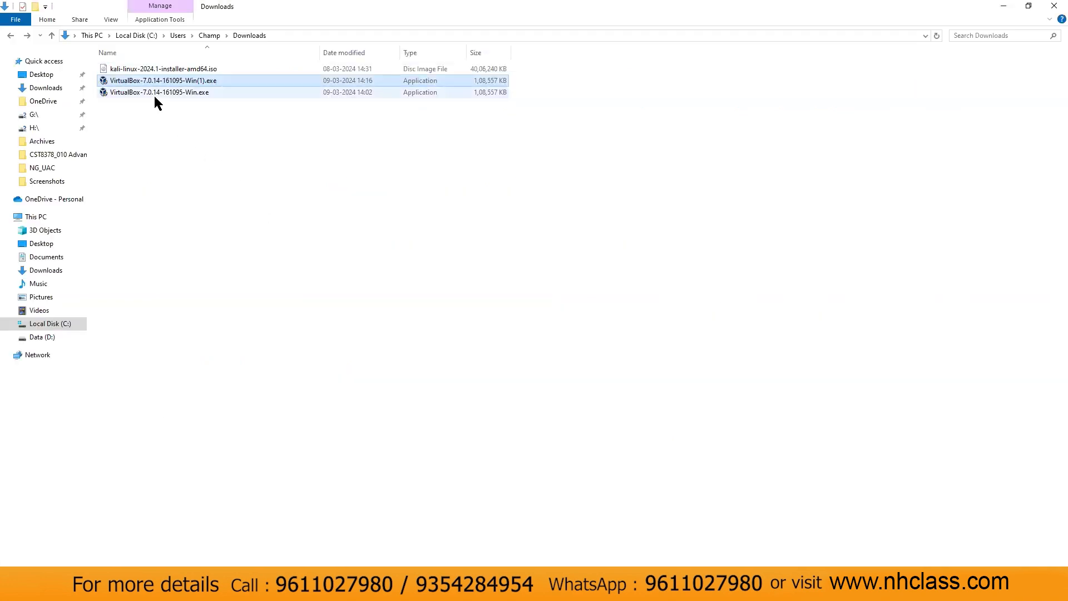
click(159, 93)
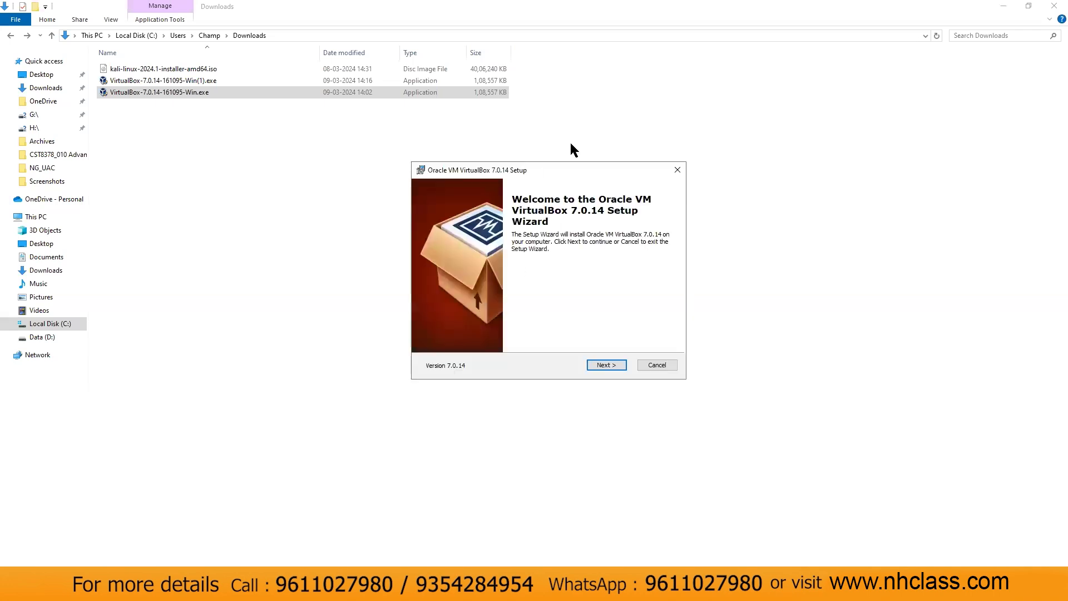
- Install VirtualBox 7.0.14 with the default features and location, accepting the network and Python dependency warnings, and finish the setup wizard
click(616, 364)
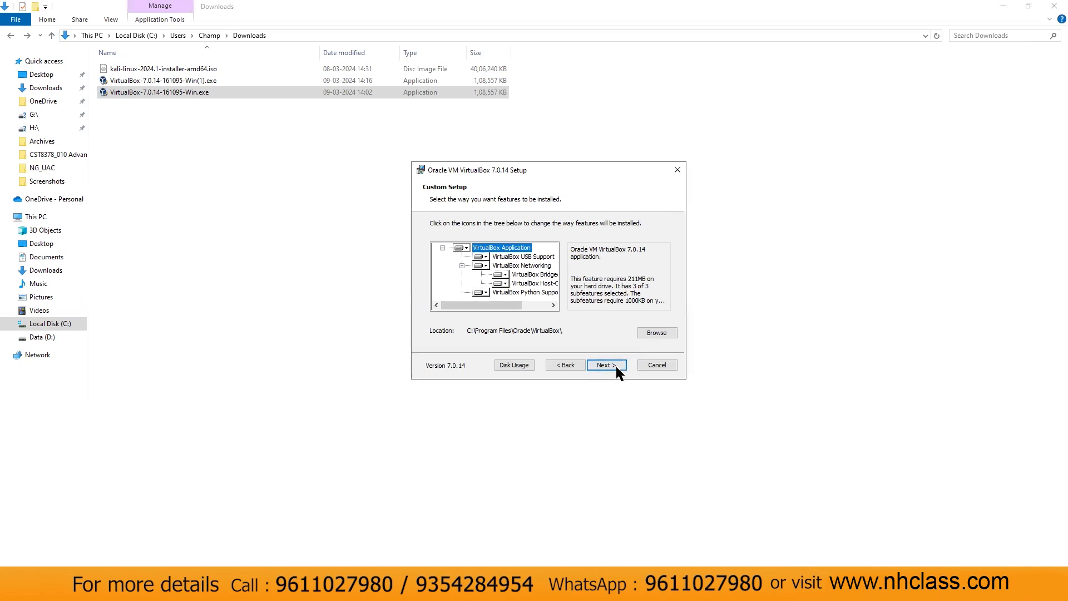
click(609, 362)
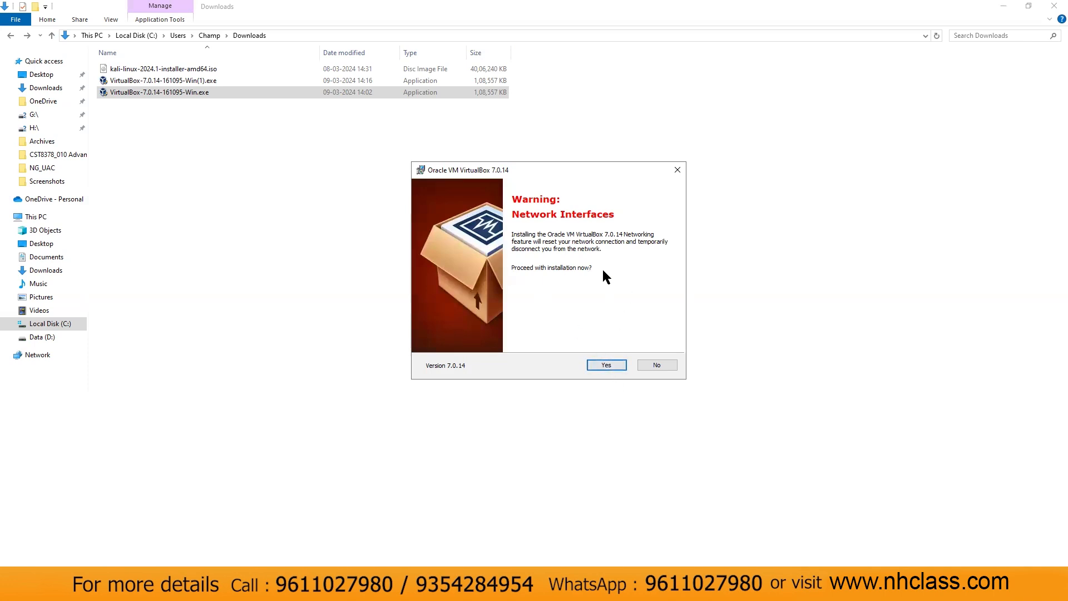
click(606, 364)
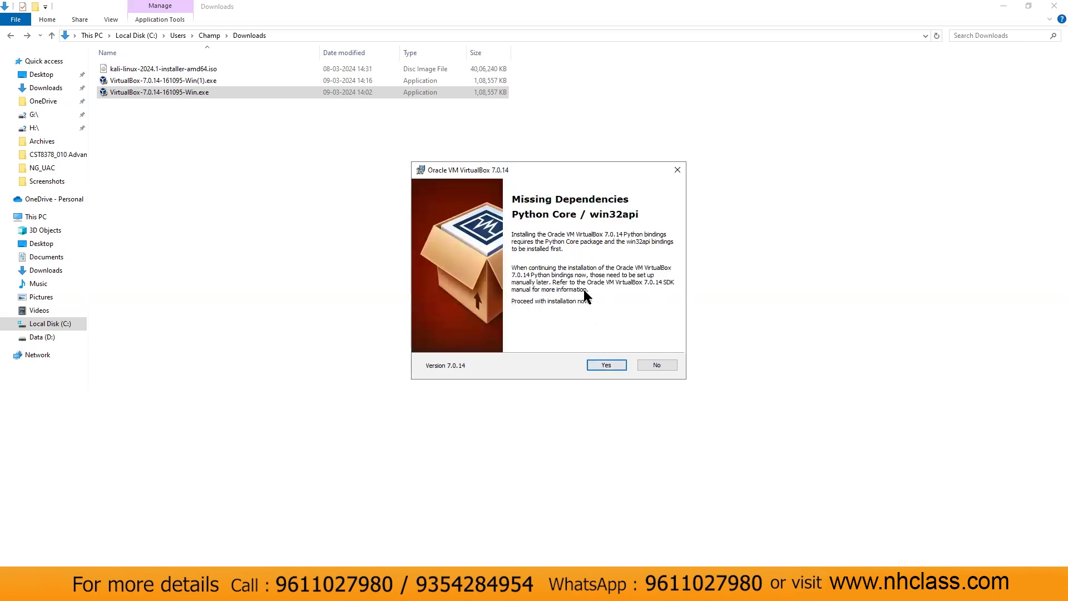
click(596, 365)
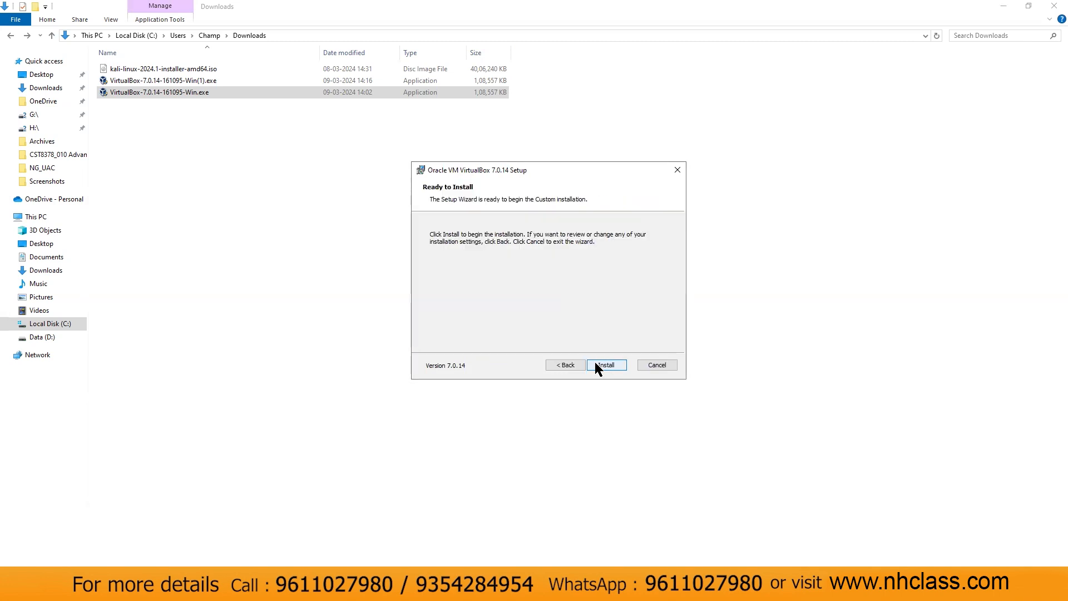
click(610, 363)
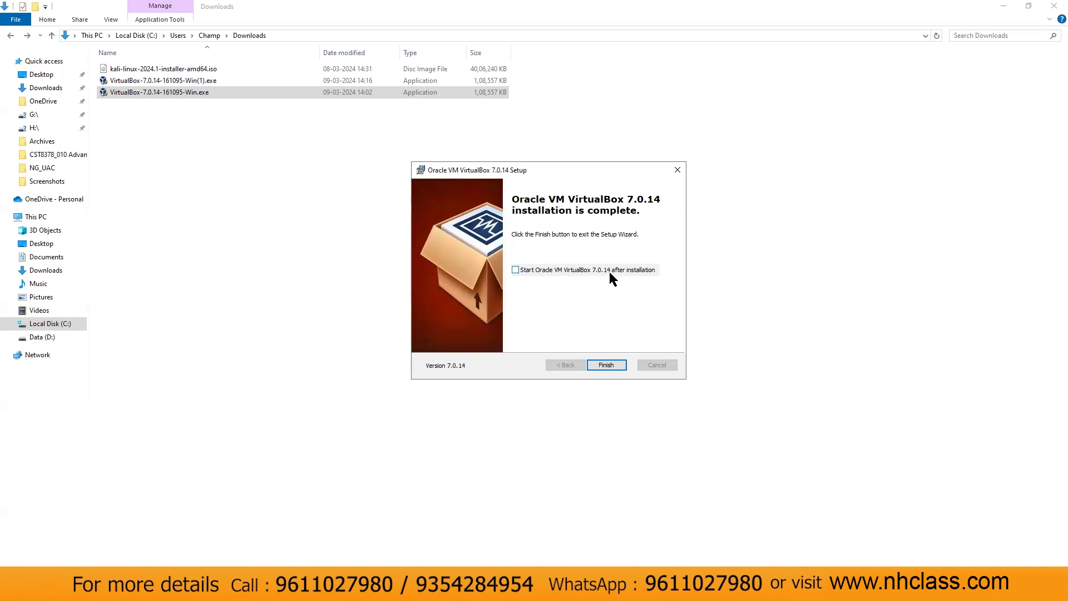
click(604, 364)
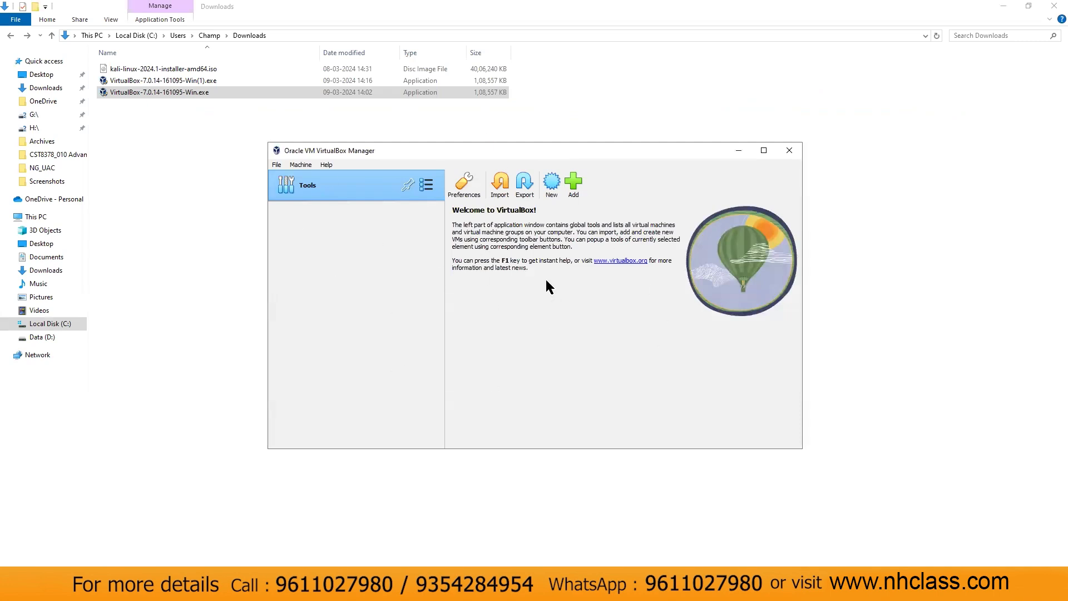
- Start creating a new virtual machine named Kali-2024.1
click(553, 186)
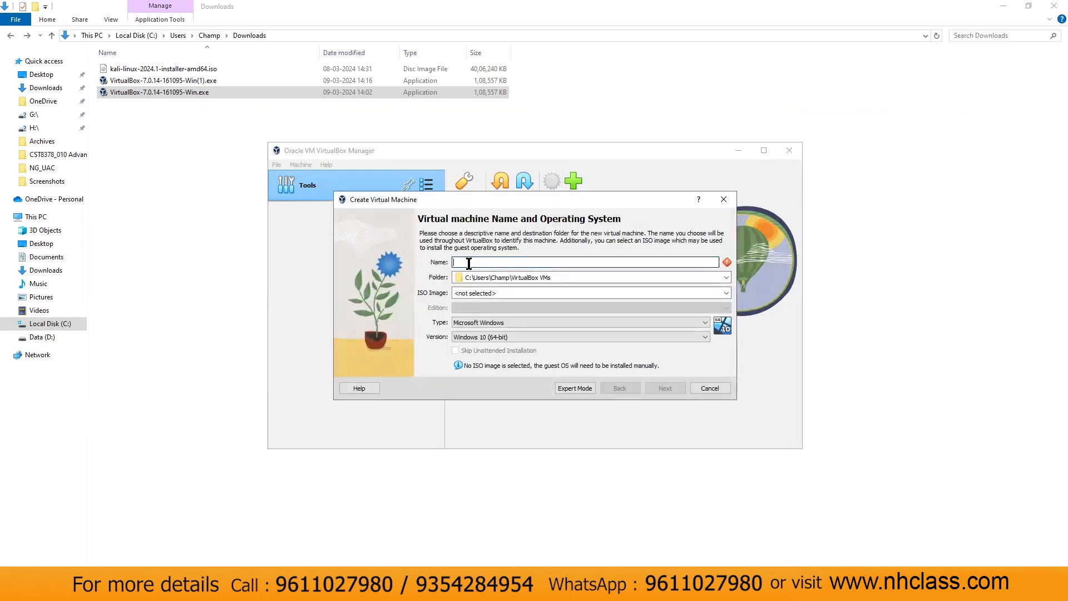
text(Kali-2024)
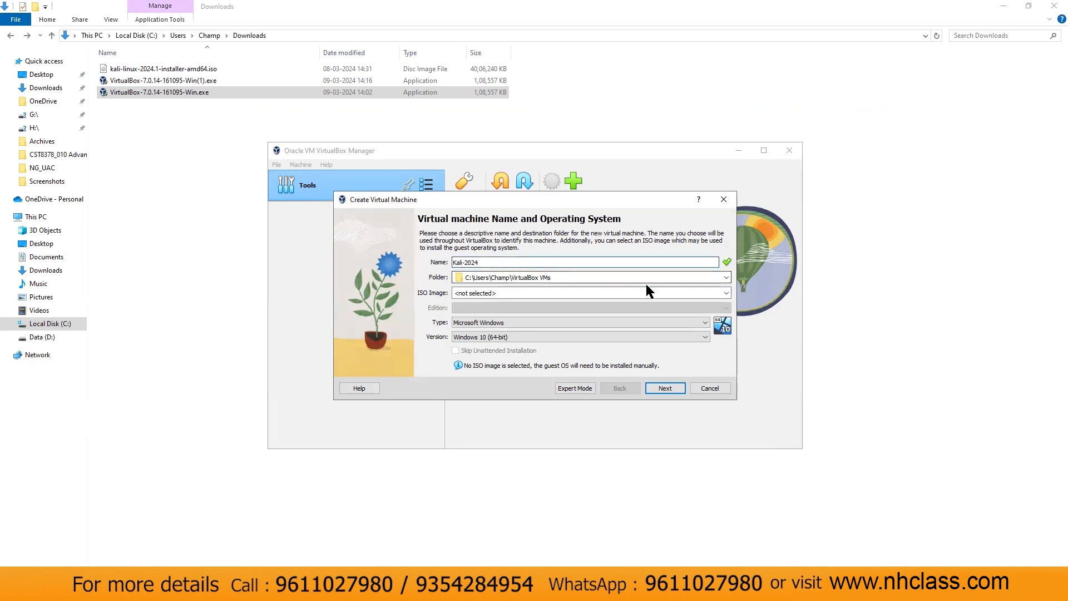
text(.1)
- Create a folder named VBox on the Data (D:) drive and set it as the virtual machine's destination folder
click(558, 279)
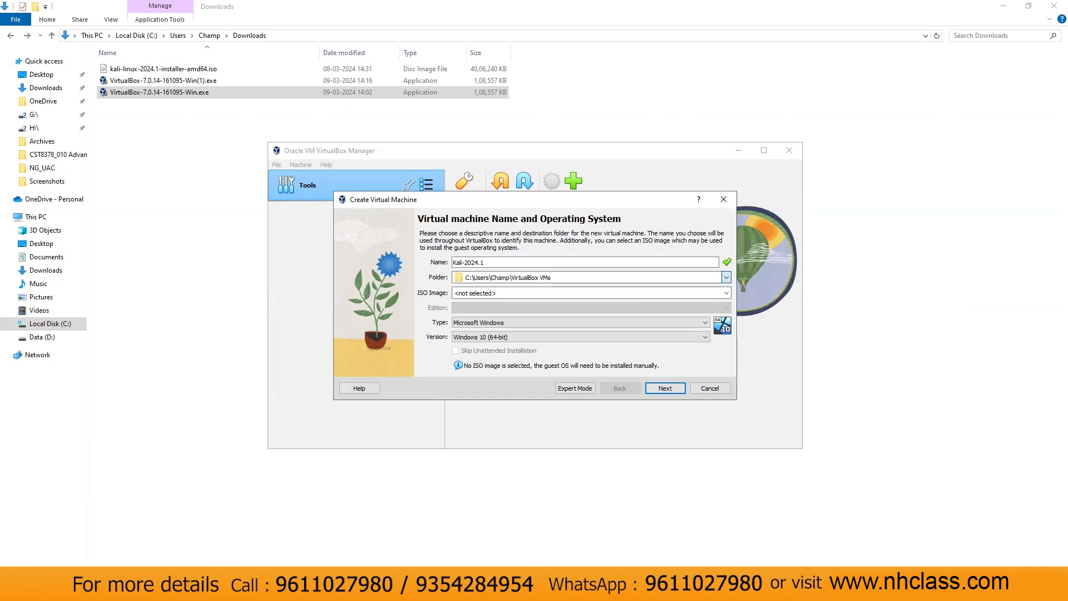
click(726, 277)
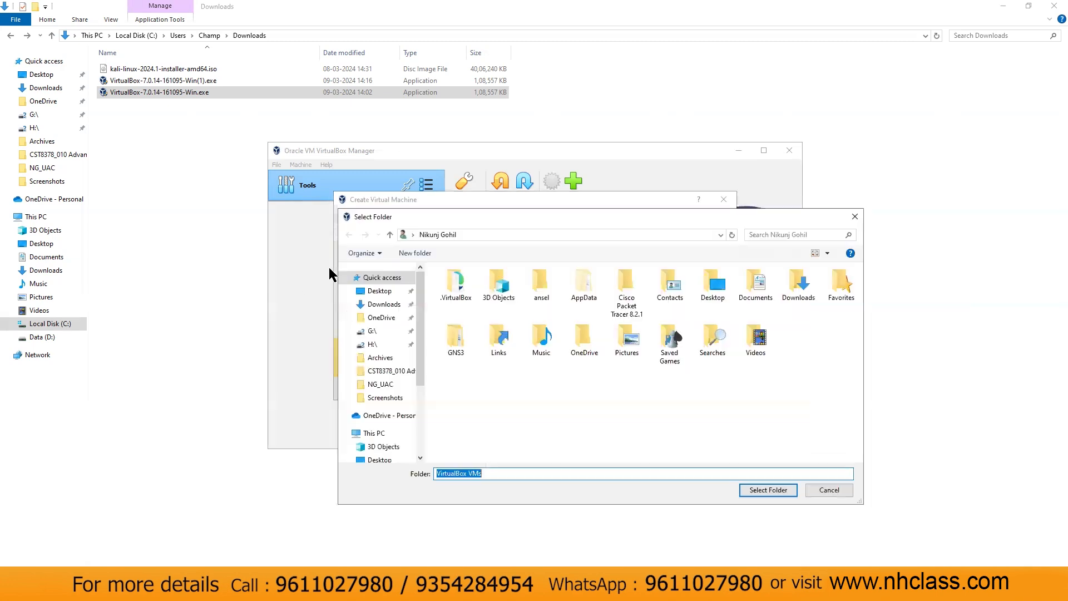
click(372, 434)
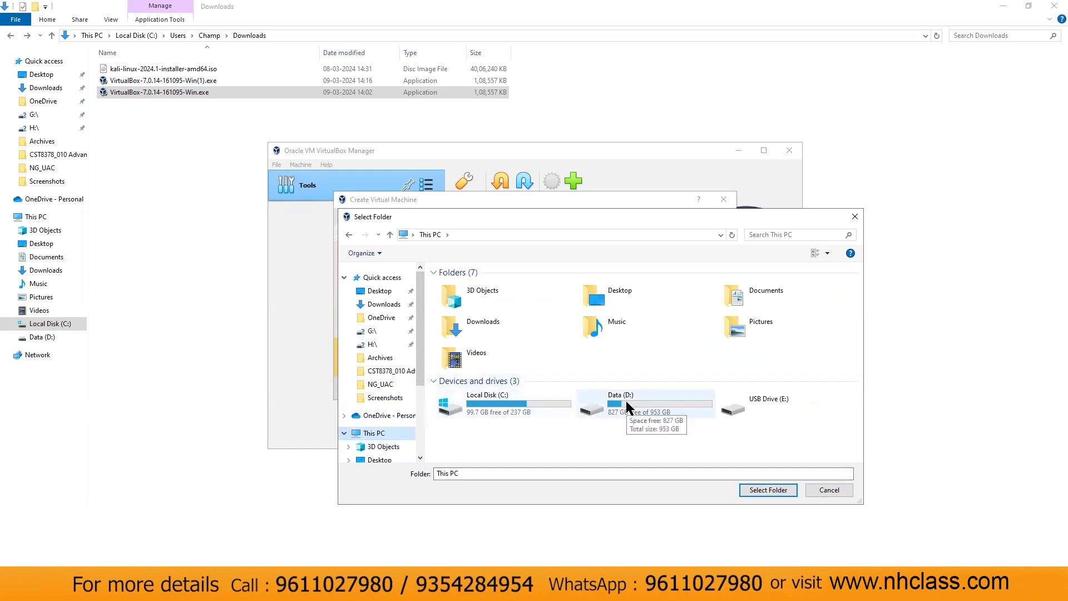
double_click(626, 401)
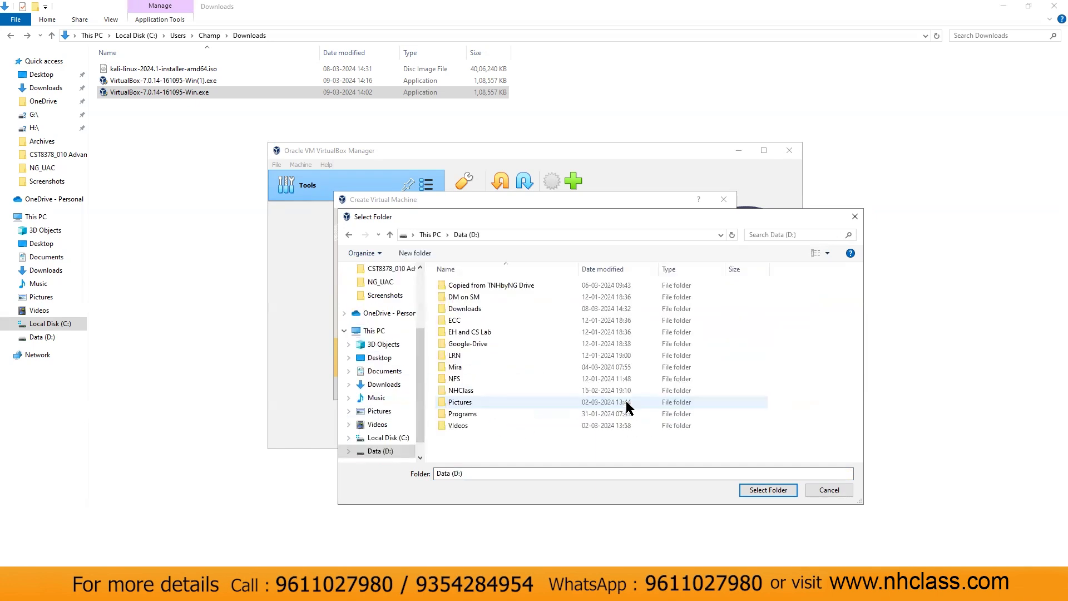
click(409, 253)
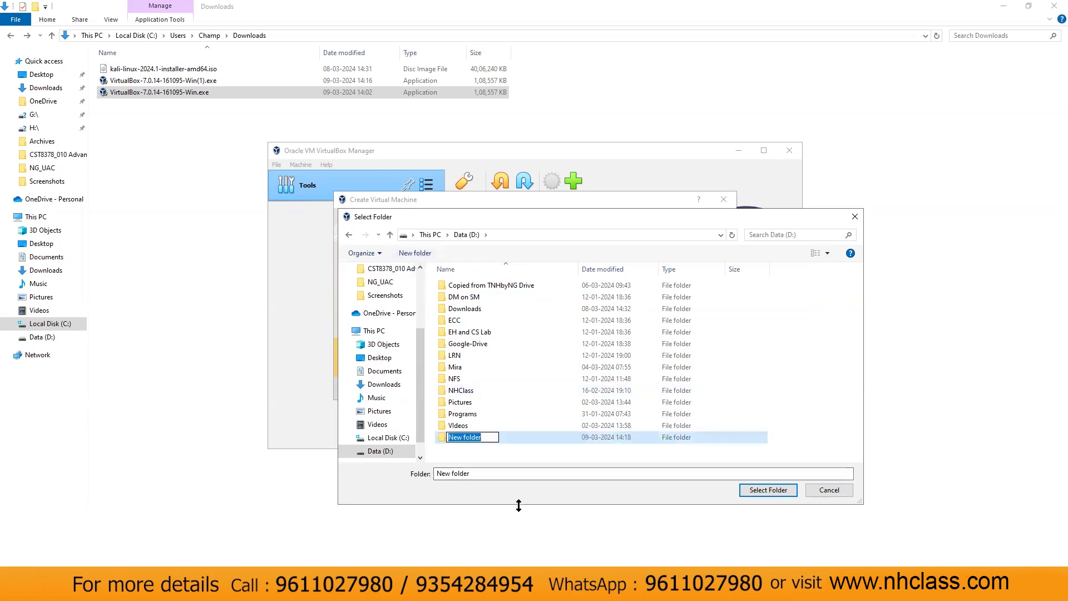
text(VBox)
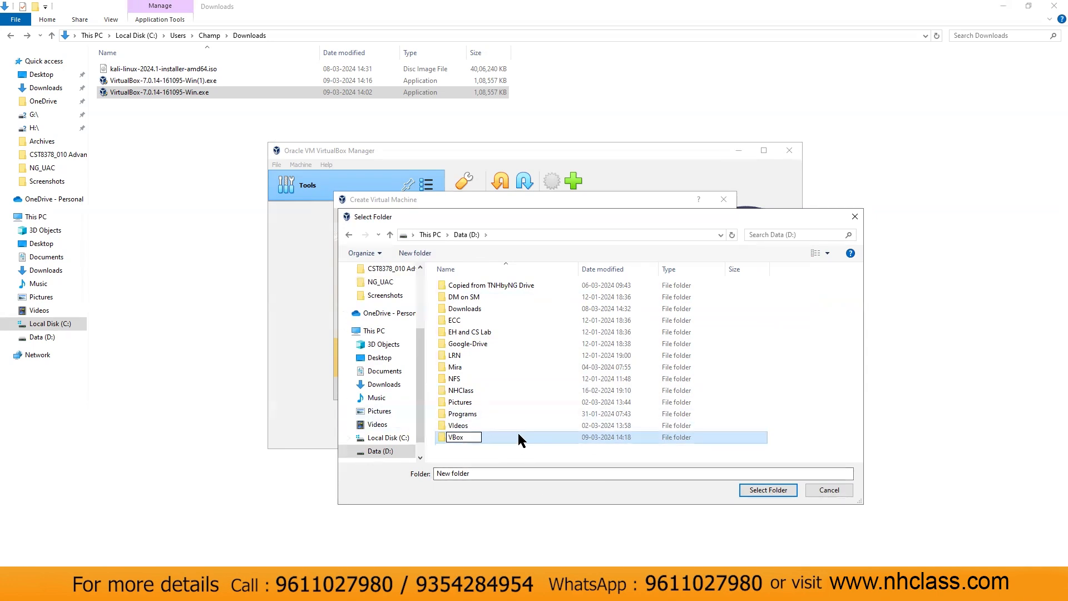
click(769, 491)
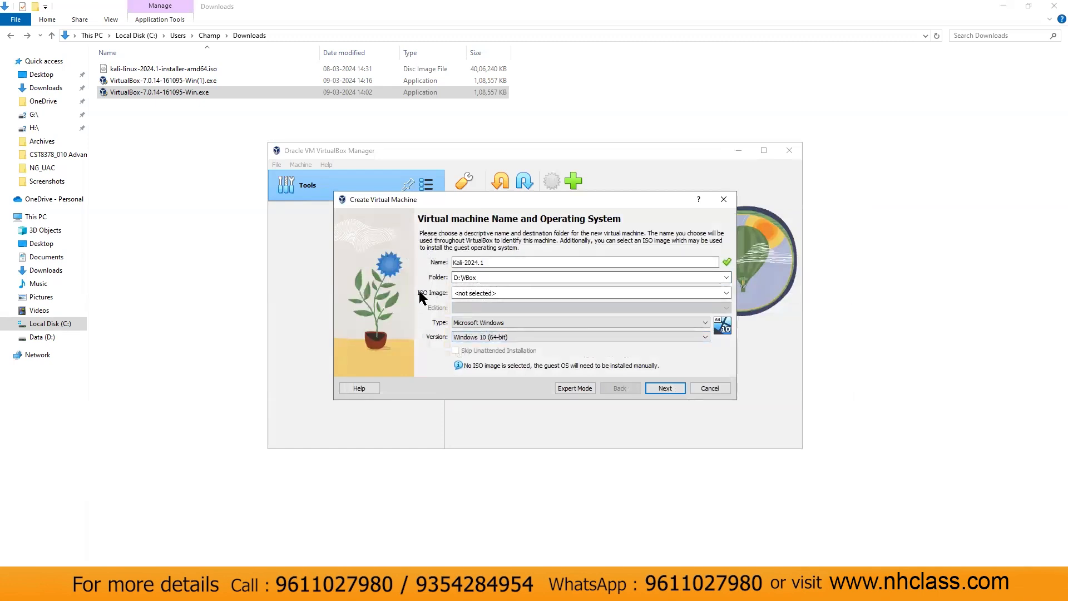
- Attach kali-linux-2024.1-installer-amd64.iso from the Downloads folder as the virtual machine's ISO image
click(728, 297)
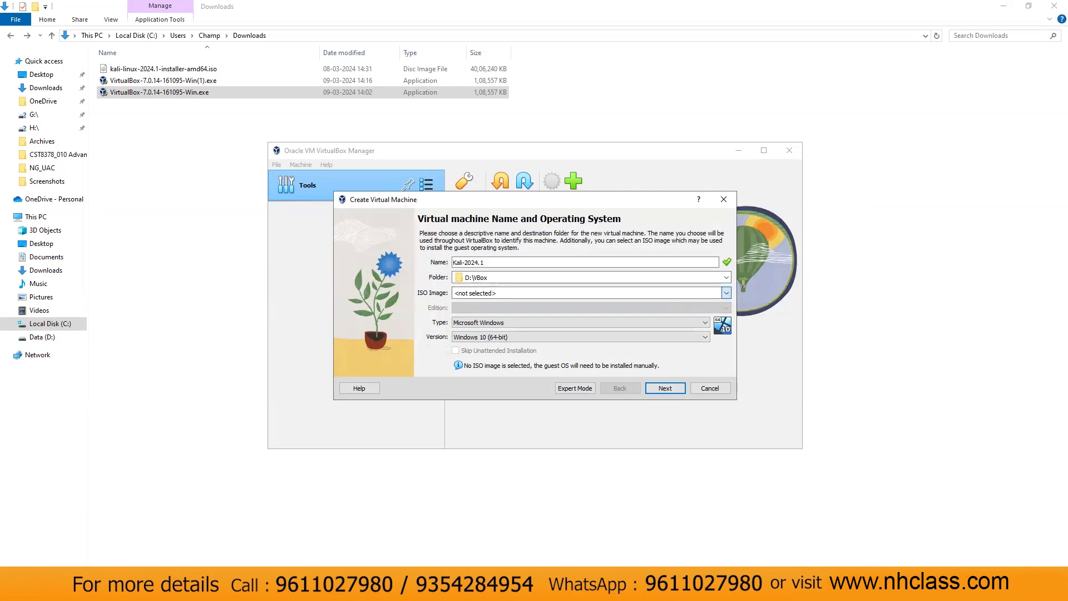
click(468, 314)
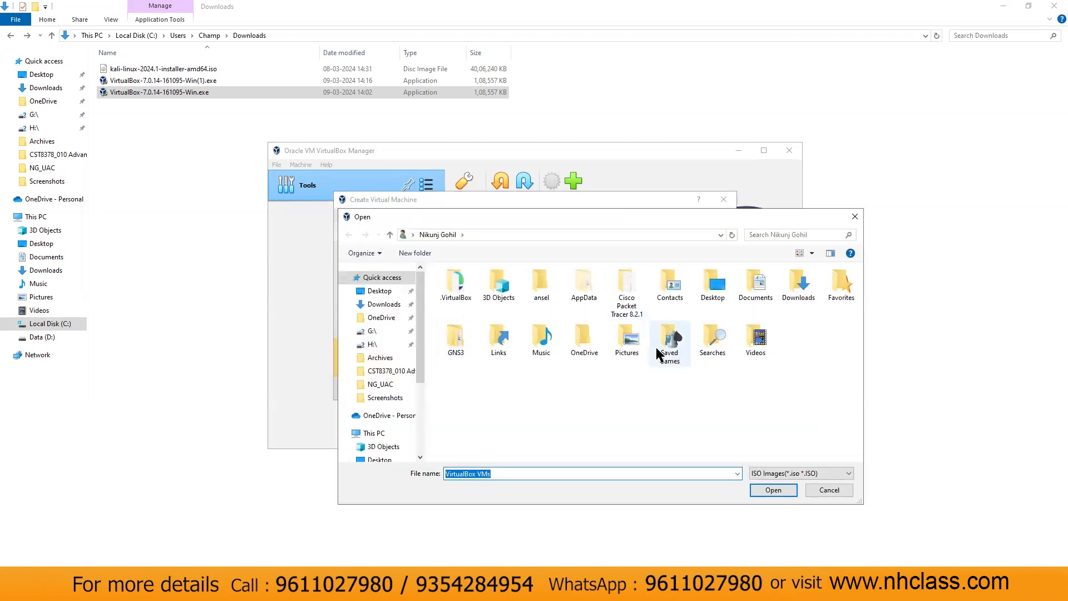
scroll(389, 421, down, 1)
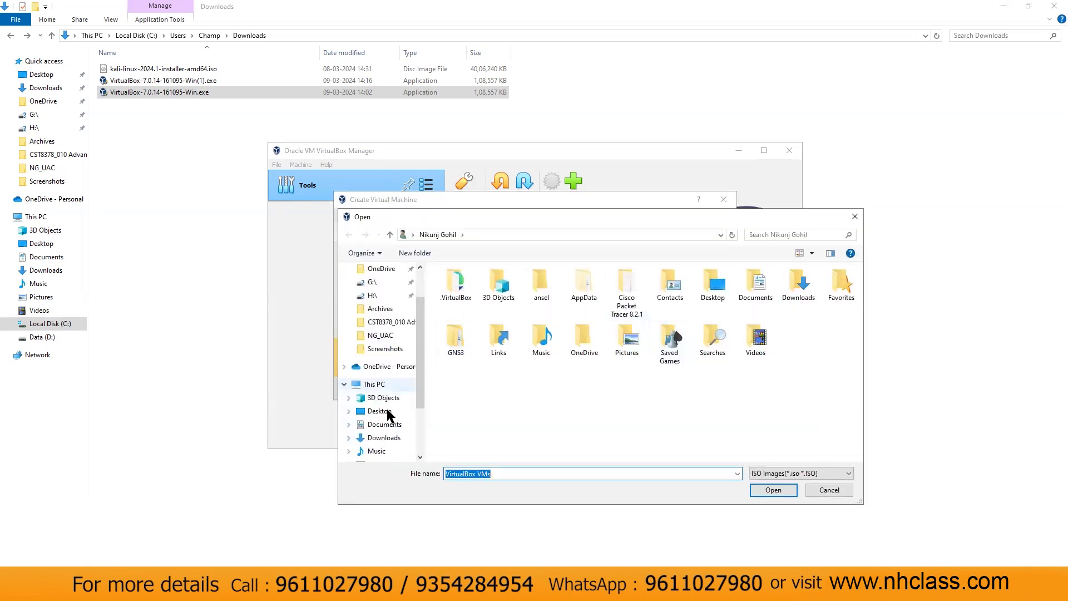
click(384, 438)
click(497, 302)
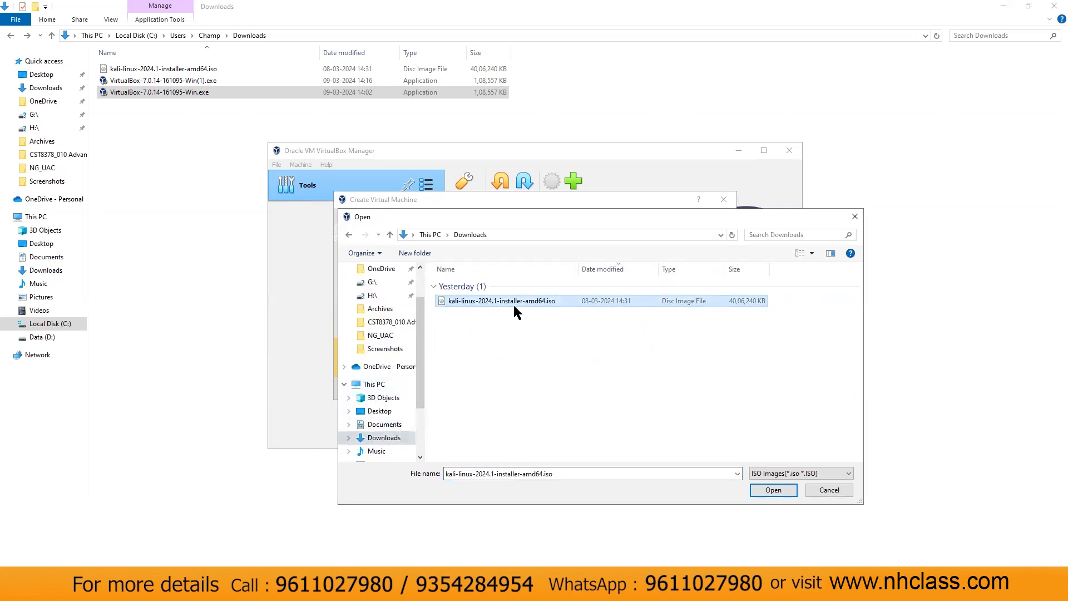
click(773, 491)
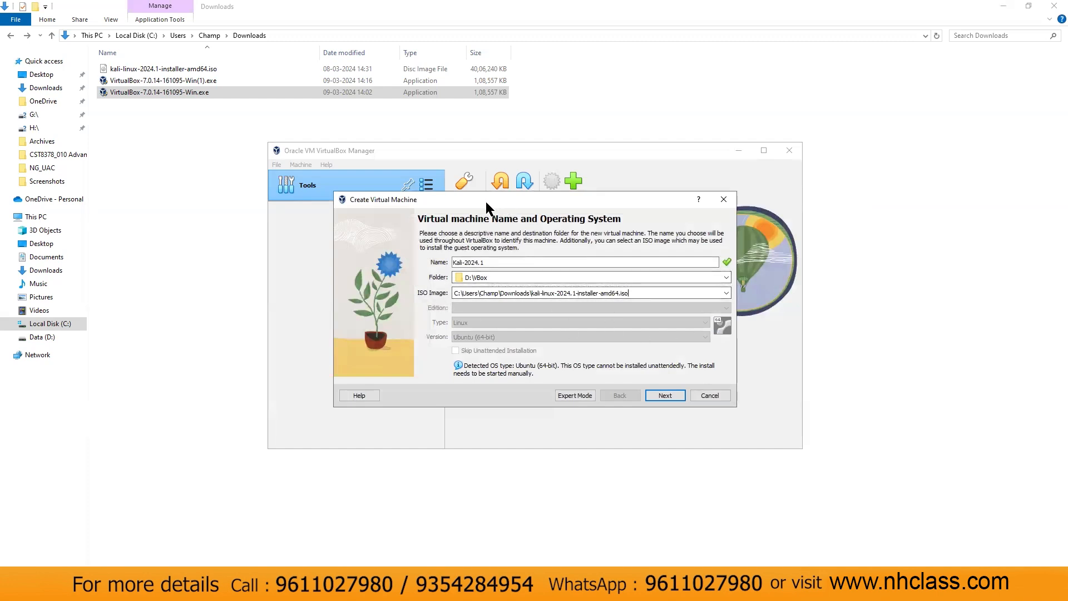
- Continue to the virtual machine's hardware settings and open the base memory value for editing
drag(486, 201, 498, 195)
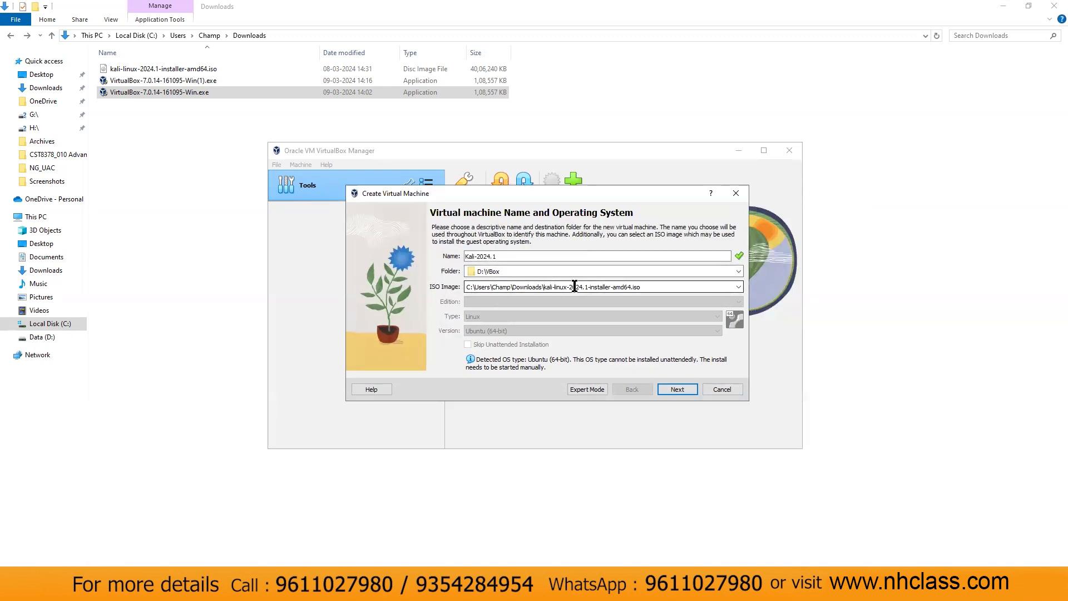
key(alt+Tab)
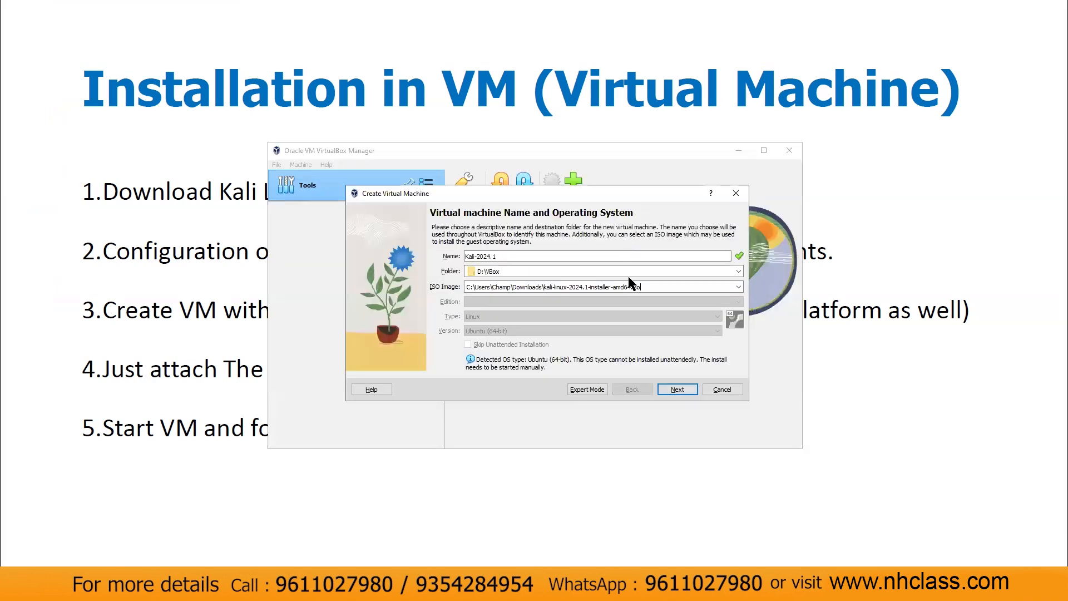
click(673, 390)
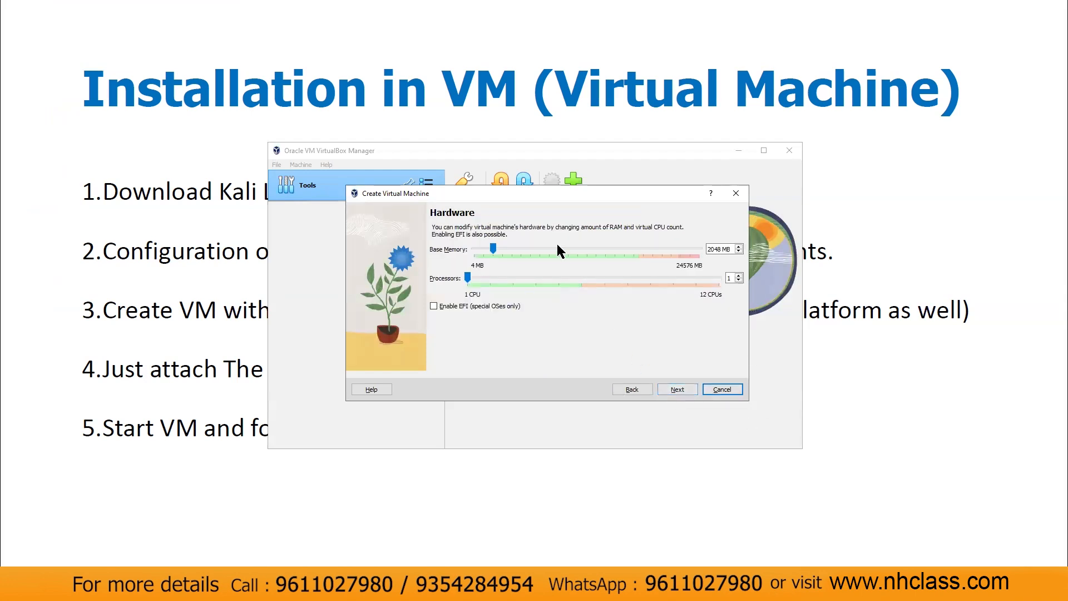
click(720, 249)
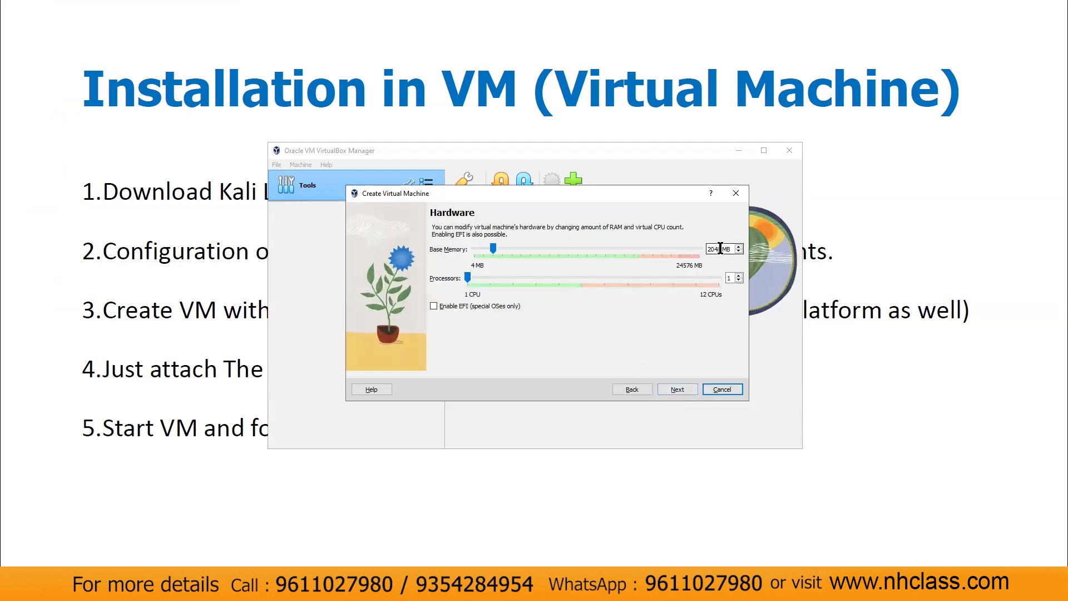